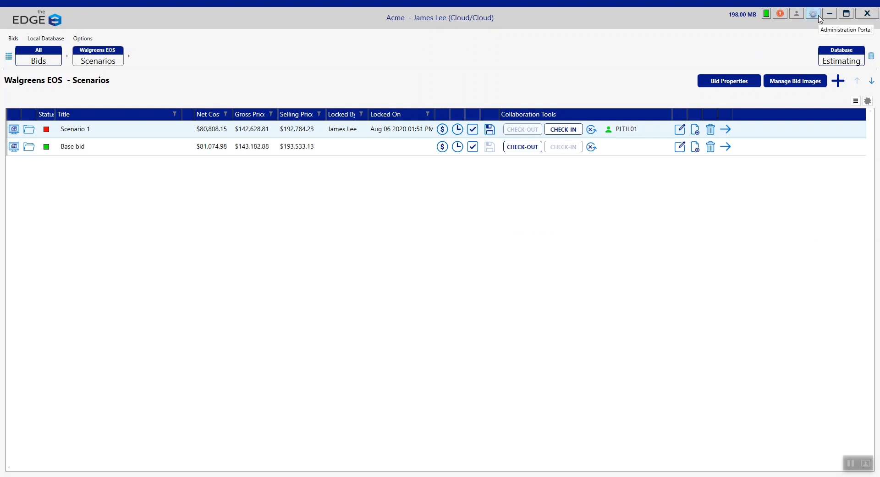
# - Open the Administration Portal, sign in with the prefilled credentials, and open the Walgreens EOS bid's scenarios
pyautogui.click(813, 14)
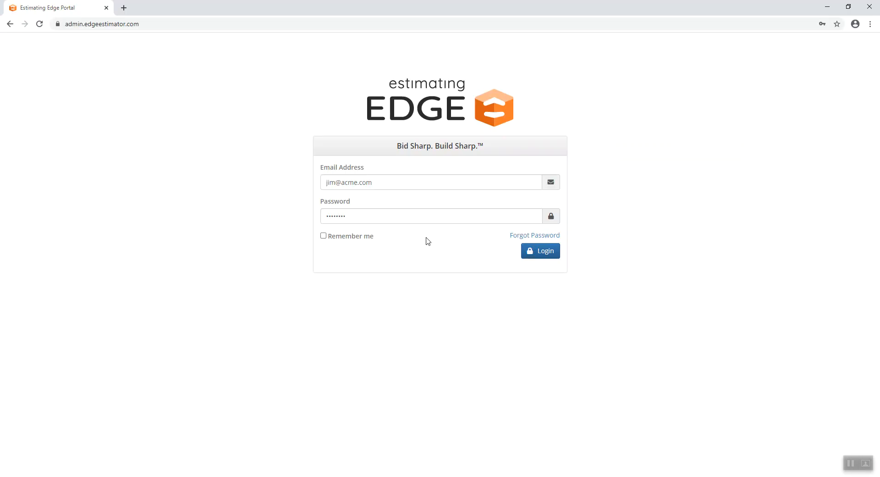
pyautogui.click(539, 251)
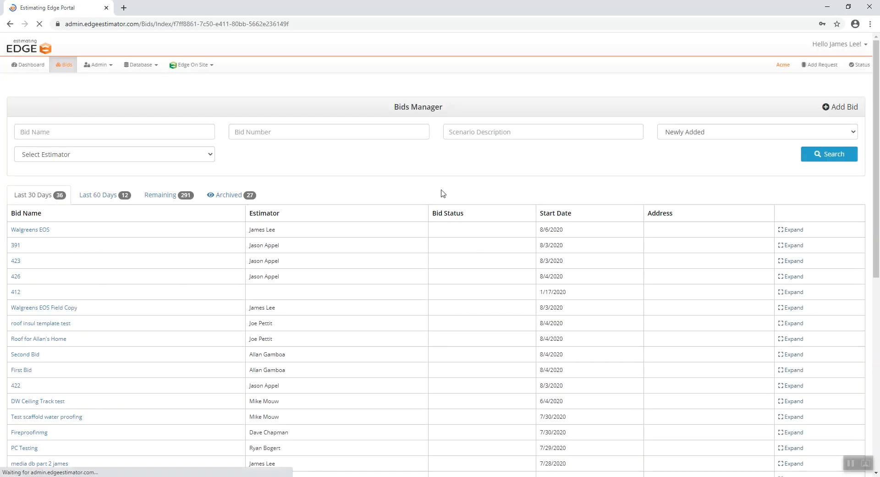
pyautogui.moveTo(449, 110); pyautogui.dragTo(382, 110)
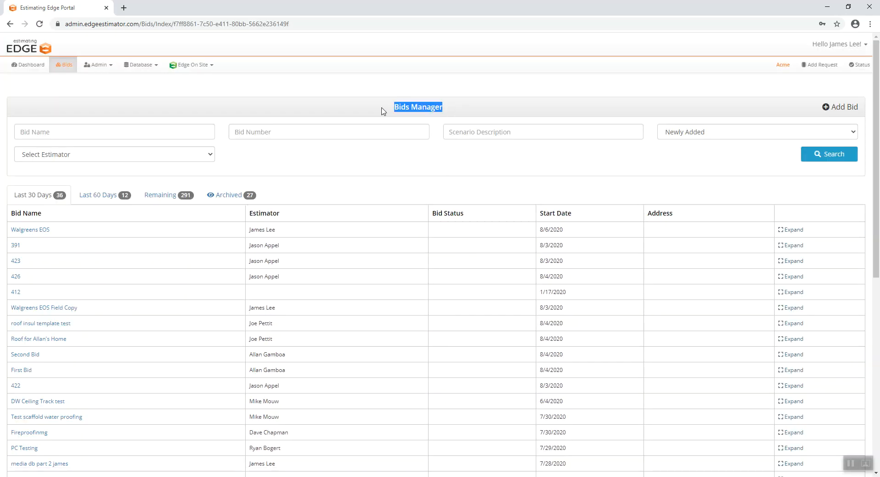
pyautogui.click(421, 84)
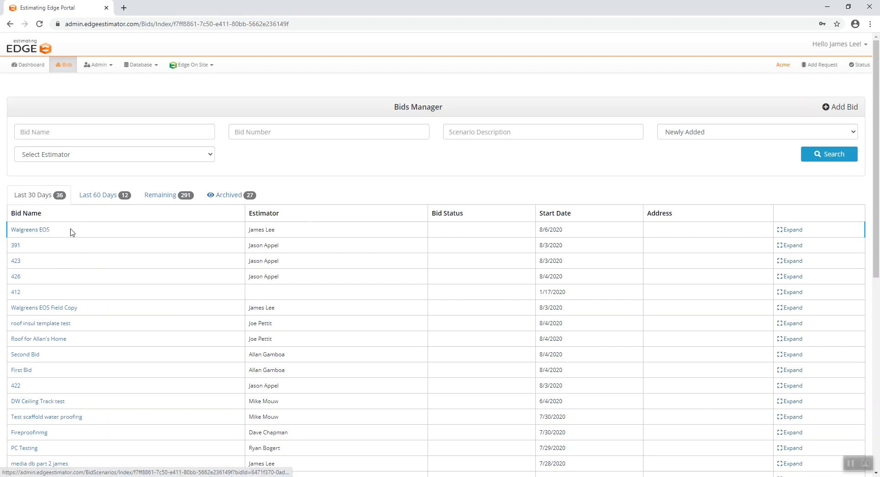
pyautogui.click(44, 233)
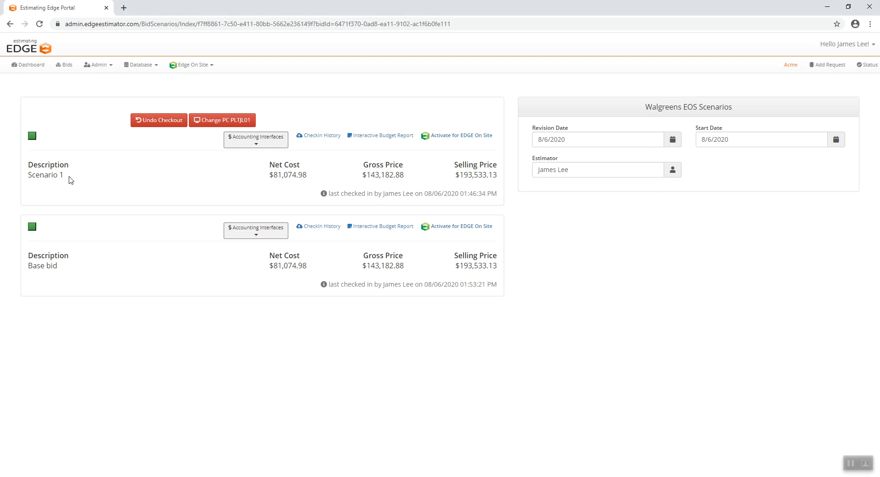
pyautogui.moveTo(72, 181); pyautogui.dragTo(25, 182)
pyautogui.click(88, 182)
pyautogui.moveTo(27, 265); pyautogui.dragTo(59, 267)
pyautogui.moveTo(65, 176); pyautogui.dragTo(25, 180)
pyautogui.click(149, 170)
pyautogui.moveTo(71, 174); pyautogui.dragTo(16, 175)
pyautogui.click(158, 172)
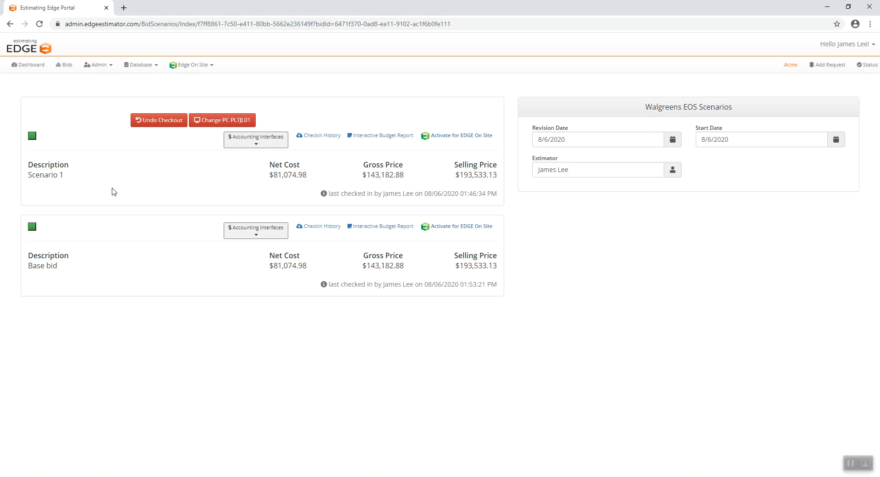
# - Try to activate the checked-out Scenario 1 for EDGE On Site
pyautogui.click(461, 138)
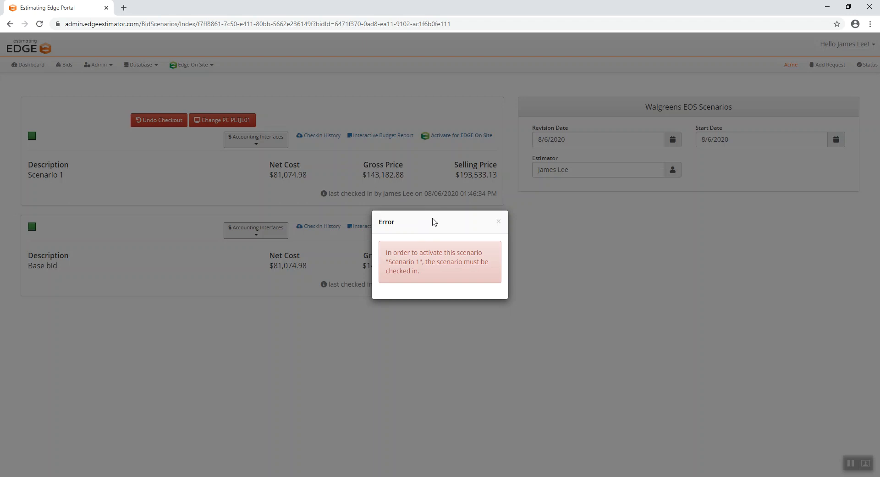
pyautogui.click(498, 221)
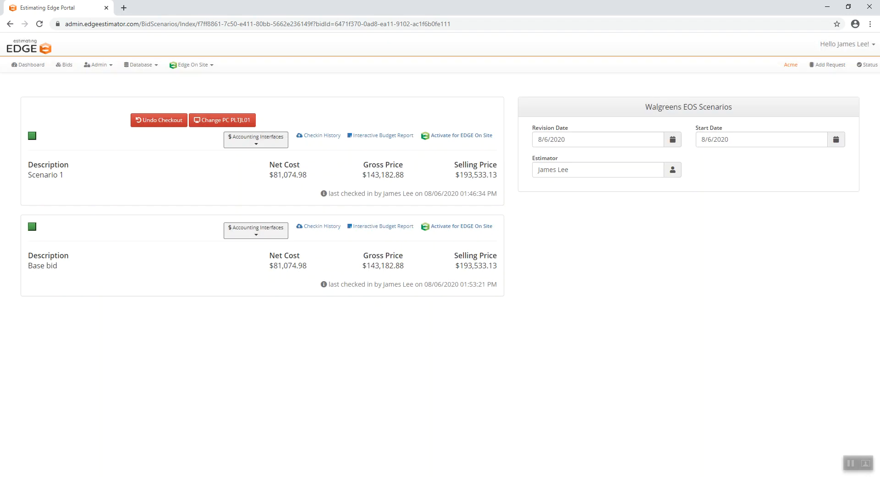
# - Switch to The EDGE and check in Scenario 1 of the Walgreens EOS bid
pyautogui.click(577, 476)
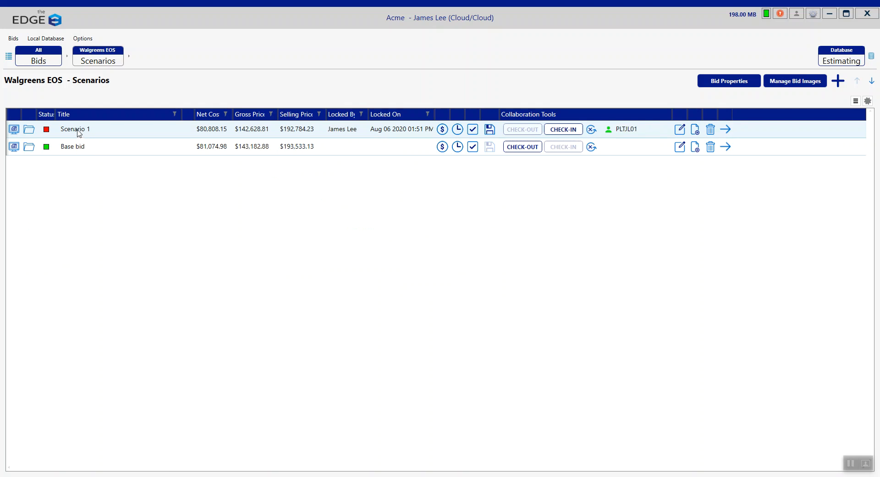
pyautogui.click(567, 135)
pyautogui.click(438, 276)
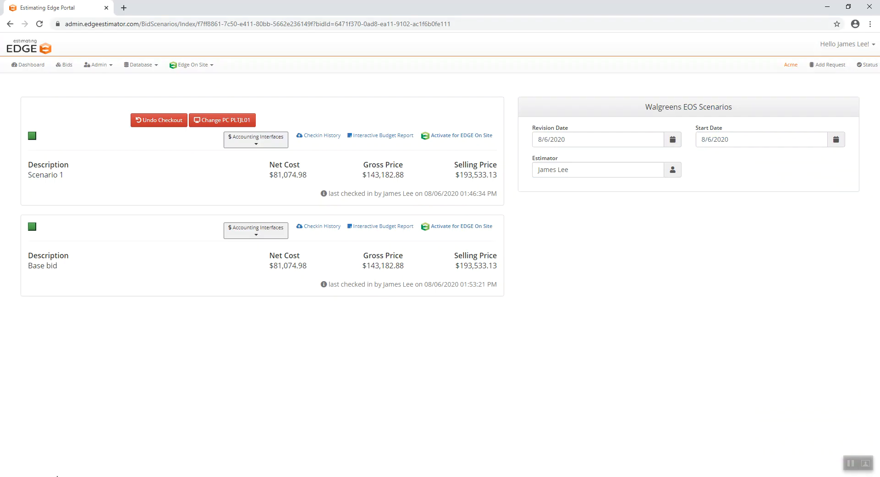
# - Switch to the web portal, refresh the scenarios page, and try to activate the checked-in Scenario 1 for EDGE On Site
pyautogui.click(40, 24)
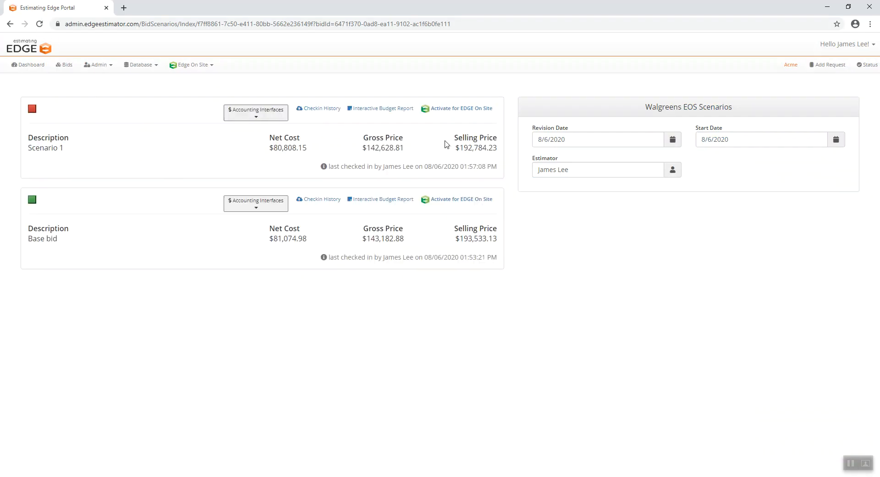
pyautogui.click(463, 112)
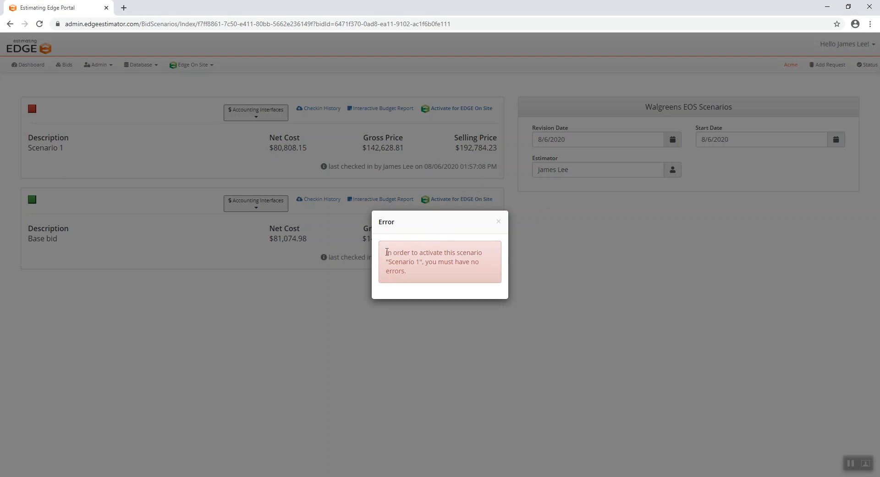
pyautogui.moveTo(385, 255); pyautogui.dragTo(492, 272)
pyautogui.click(457, 271)
pyautogui.click(498, 222)
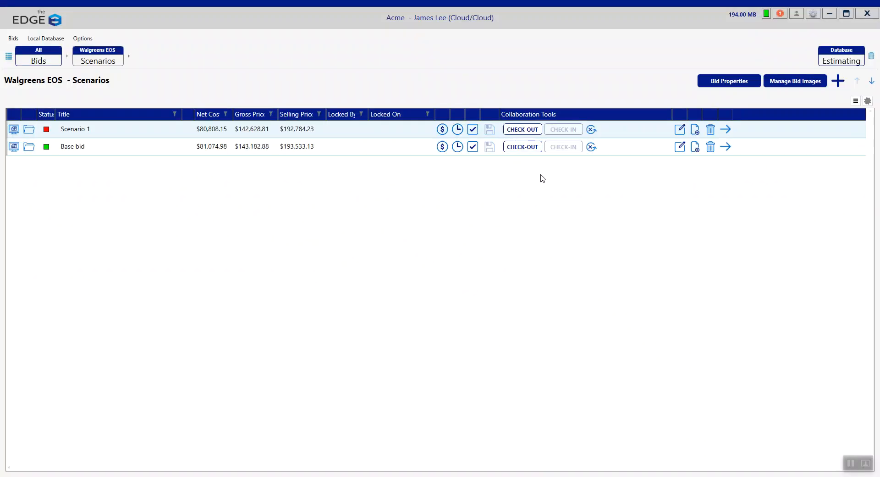
# - In The EDGE, check out Scenario 1 and set the unit price of the 2" x 4' 0"x 8' 0" Iso item to 7
pyautogui.click(528, 129)
pyautogui.click(426, 276)
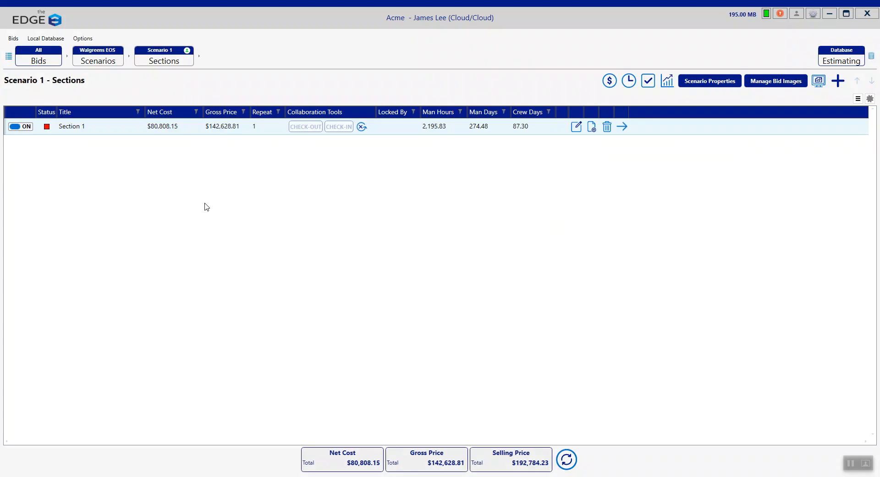
pyautogui.click(609, 82)
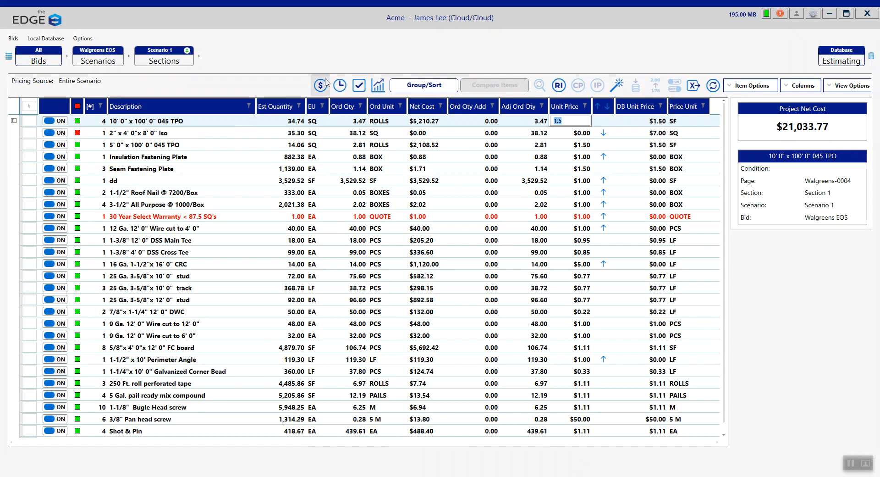
pyautogui.click(151, 133)
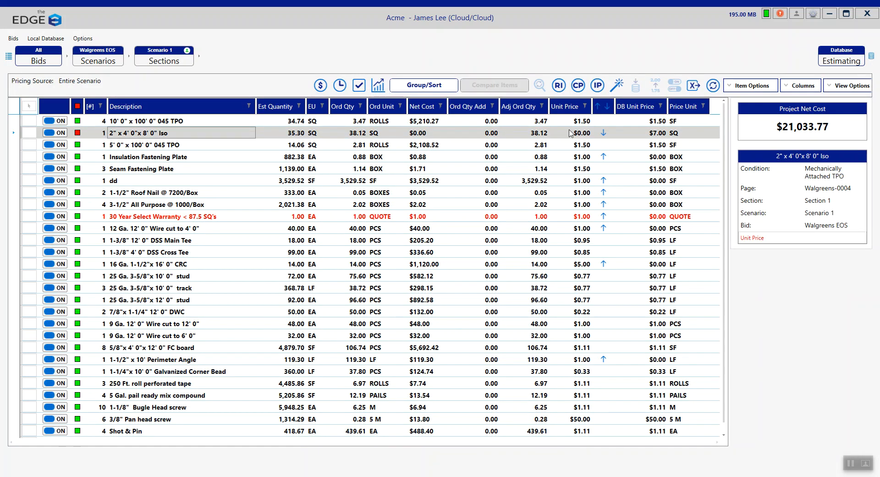
pyautogui.click(585, 134)
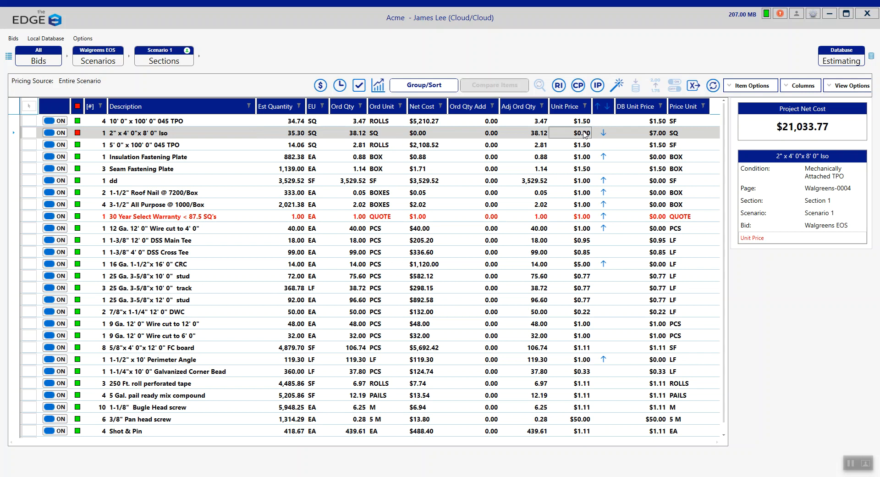
pyautogui.write('7')
pyautogui.press('Return')
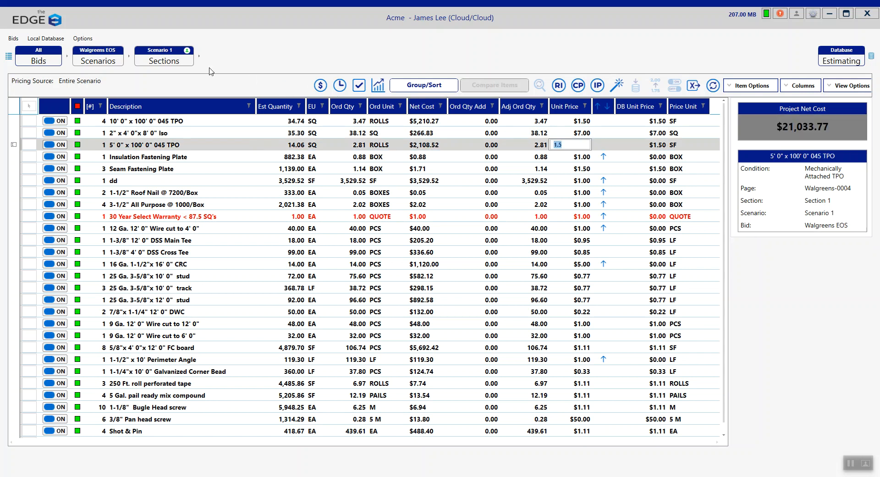
# - Return to the Walgreens EOS scenarios list and check in the repriced Scenario 1
pyautogui.click(158, 59)
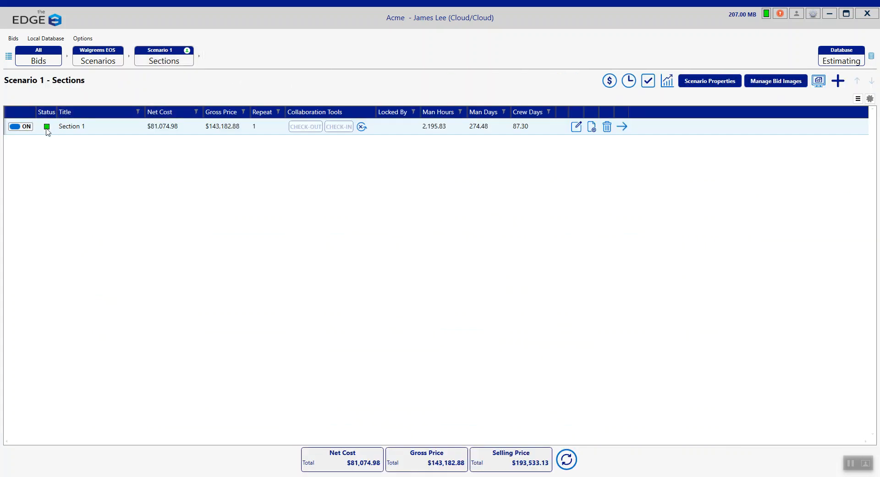
pyautogui.click(108, 61)
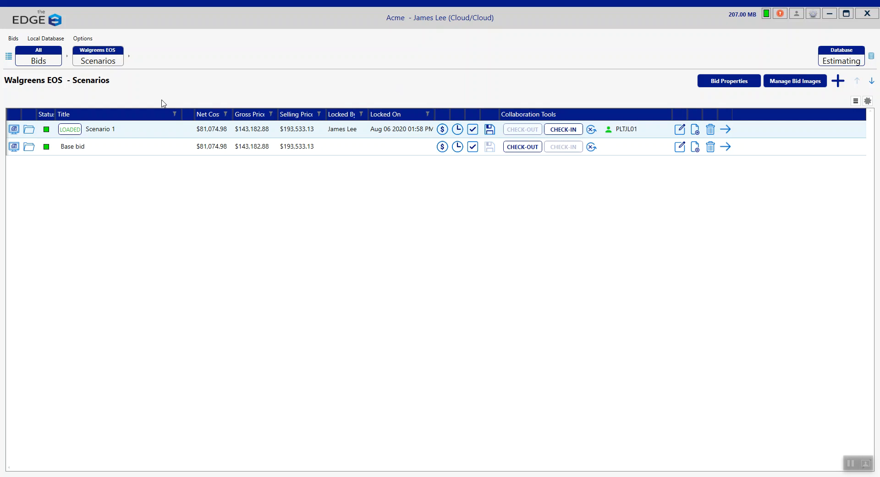
pyautogui.click(563, 129)
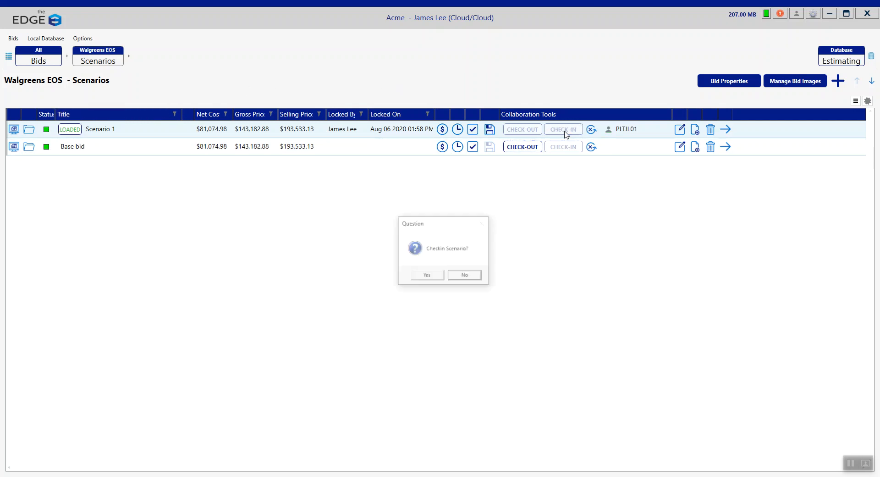
pyautogui.click(433, 275)
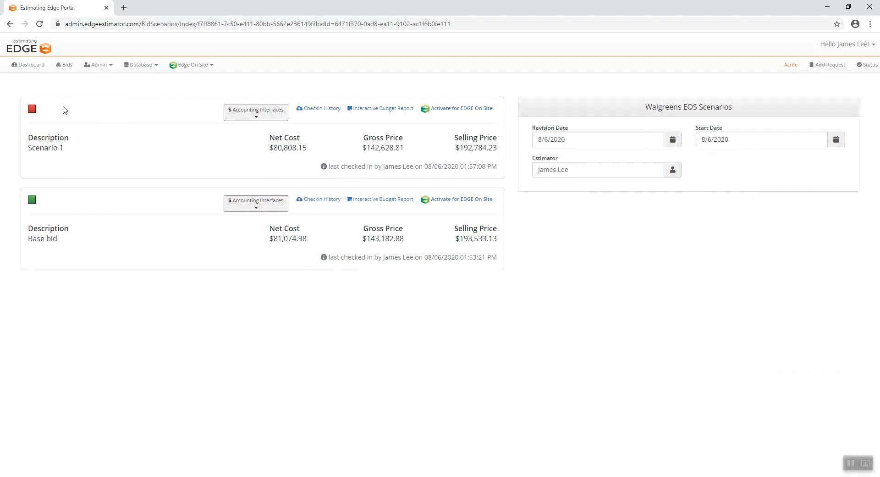
# - Switch to the web portal, refresh the scenarios, and activate Scenario 1 for EDGE On Site
pyautogui.click(40, 24)
pyautogui.click(462, 110)
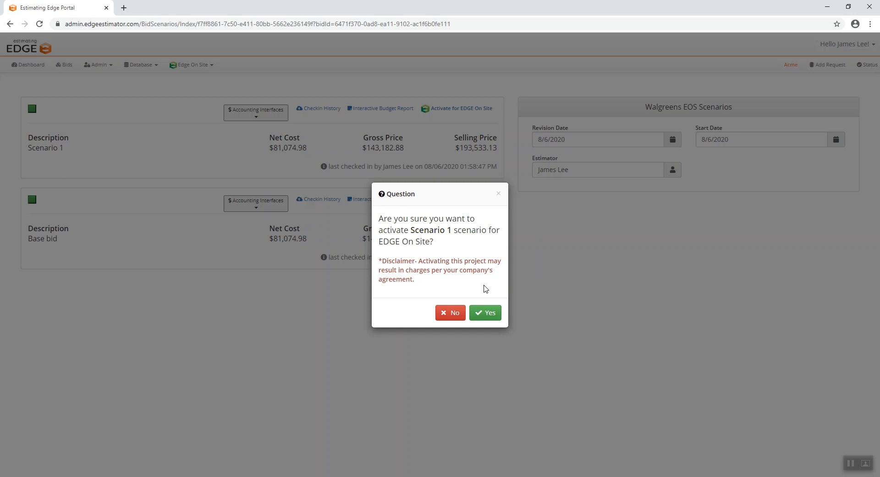
pyautogui.click(492, 320)
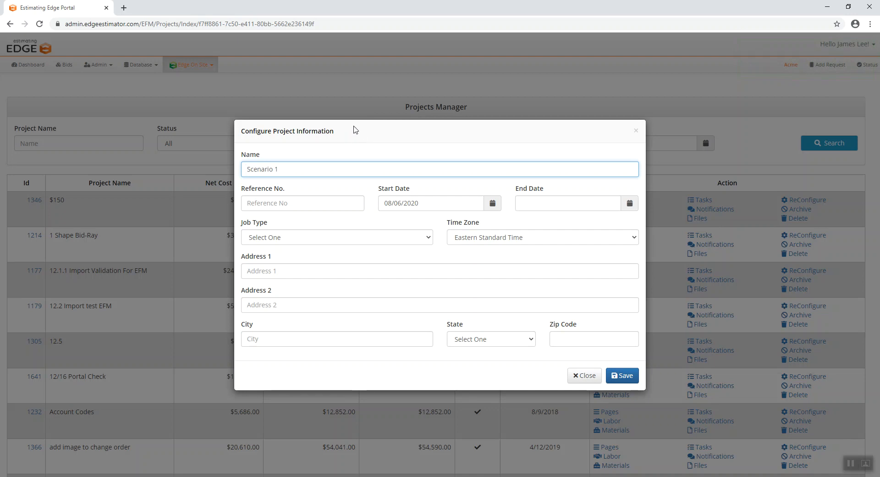
# - Name the project Walgreens EOS and enter 2020 0012 as its reference number
pyautogui.moveTo(316, 130); pyautogui.dragTo(288, 129)
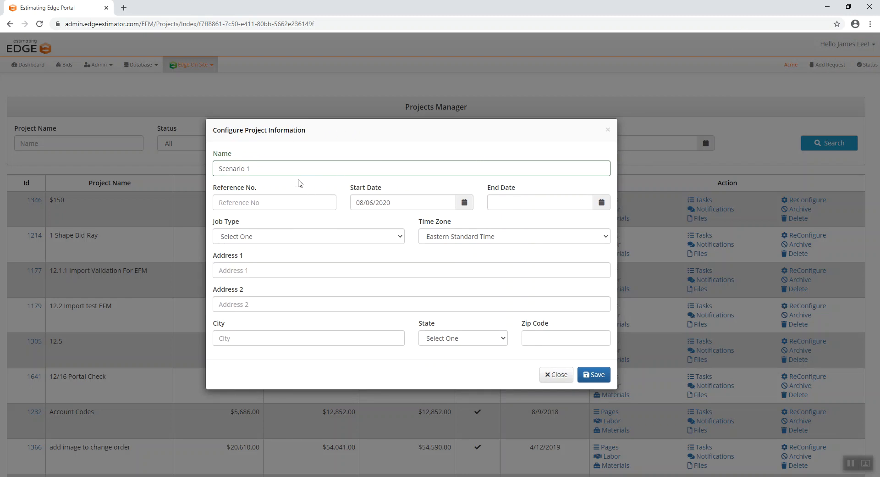
pyautogui.moveTo(252, 168); pyautogui.dragTo(191, 177)
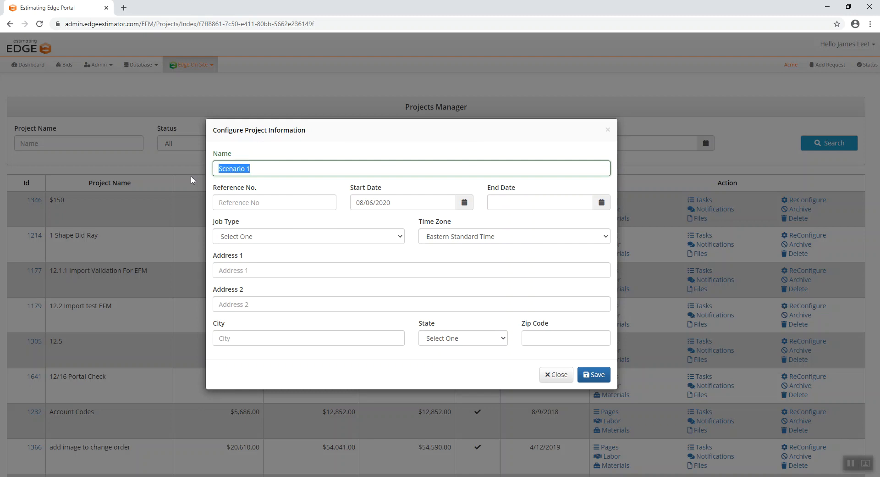
pyautogui.write('Walgreen')
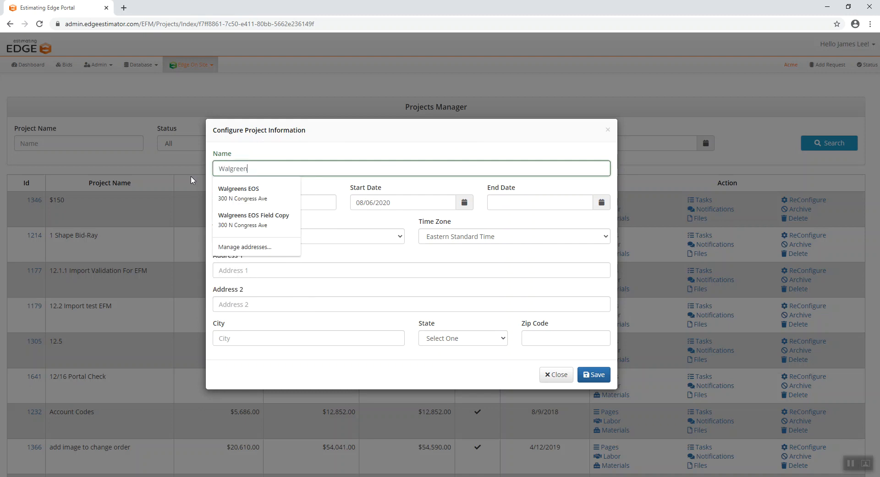
pyautogui.write('s EOS')
pyautogui.click(325, 187)
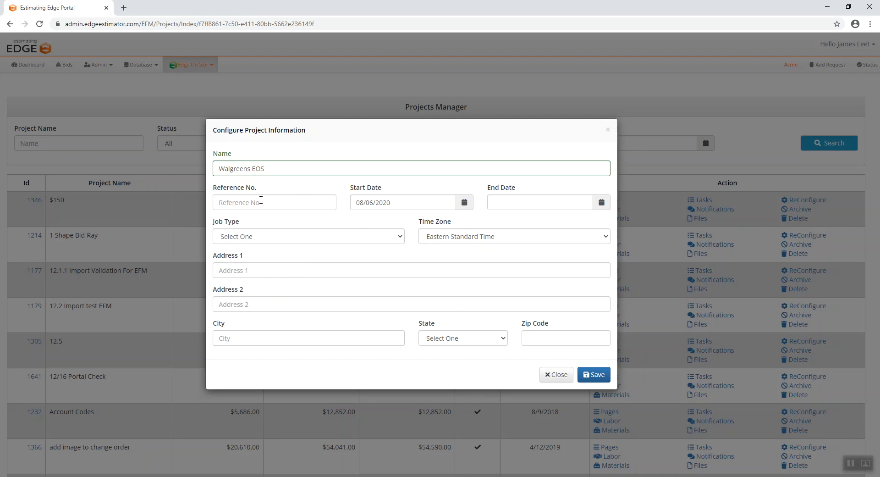
pyautogui.click(260, 200)
pyautogui.write('2020 0012')
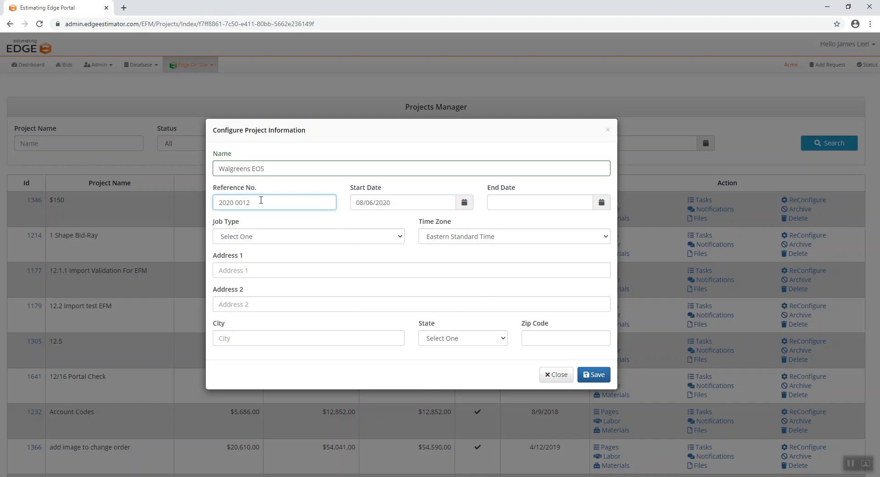
pyautogui.click(275, 185)
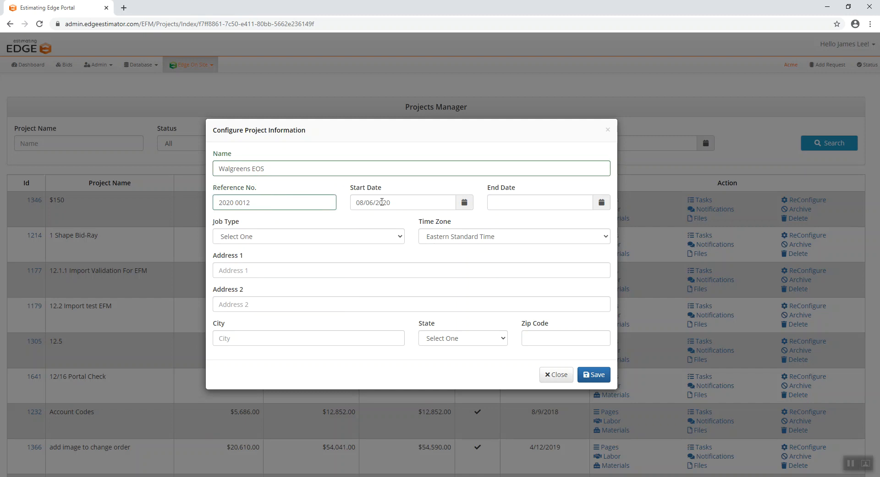
# - Set the project's end date to 11/30/2020 and its job type to Commercial
pyautogui.click(602, 201)
pyautogui.click(599, 239)
pyautogui.click(599, 239)
pyautogui.click(599, 239)
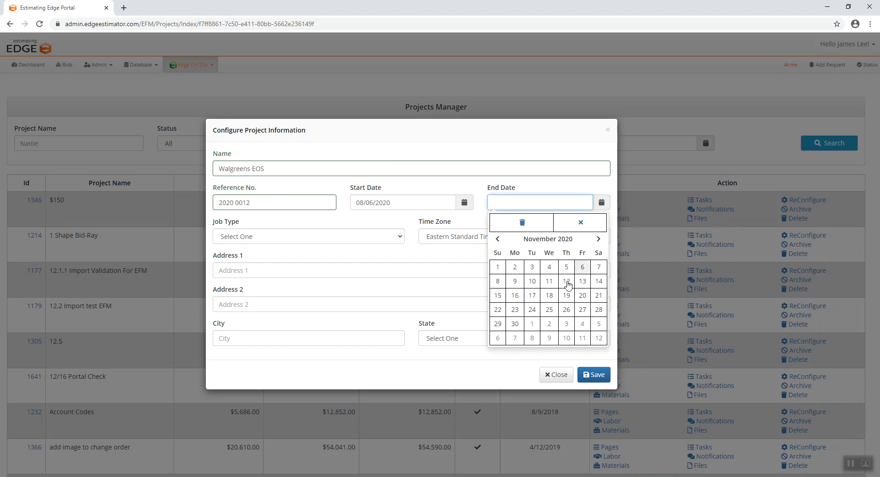
pyautogui.click(515, 323)
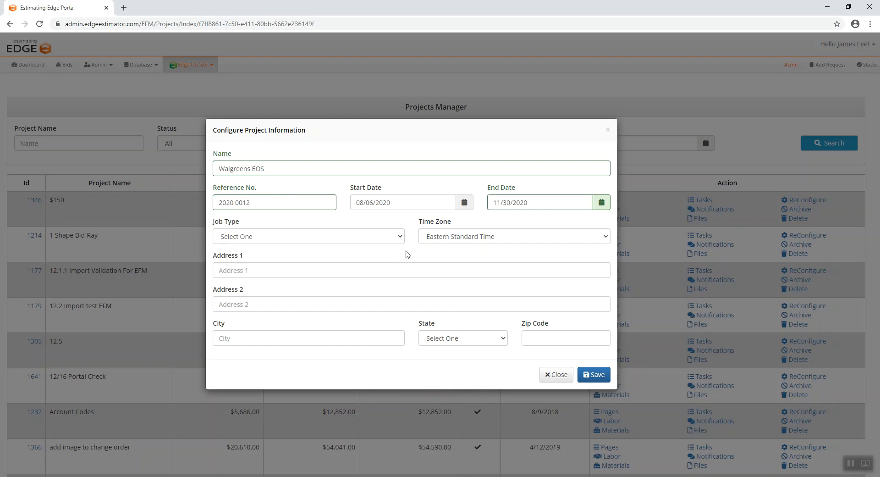
pyautogui.click(327, 239)
pyautogui.click(281, 268)
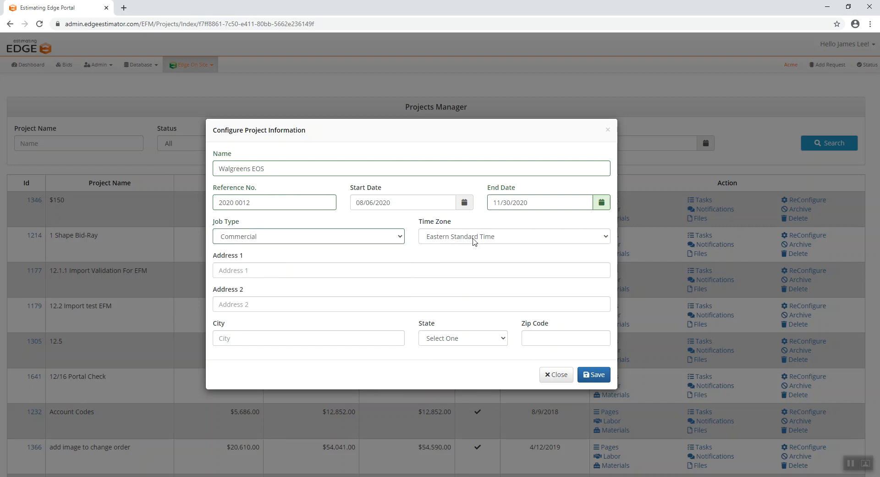
# - Fill in the project's full address from the saved 8/4 Change Order Demo entry and save the project information
pyautogui.click(256, 270)
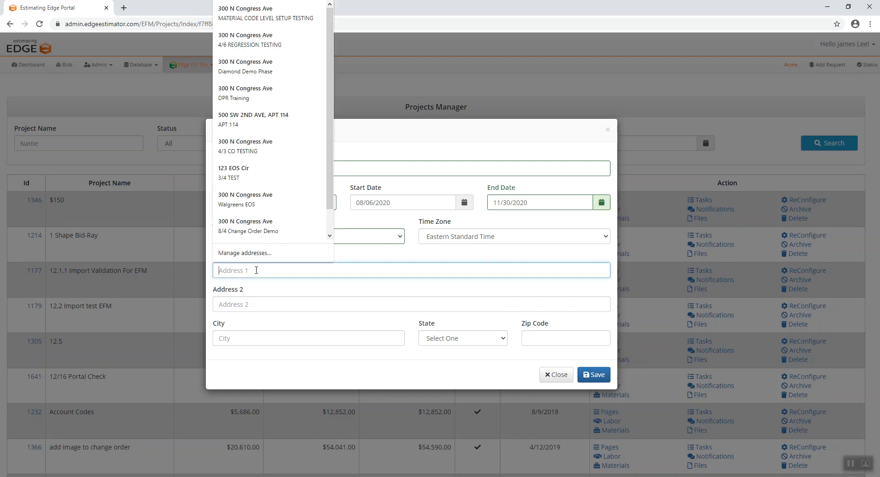
pyautogui.click(262, 229)
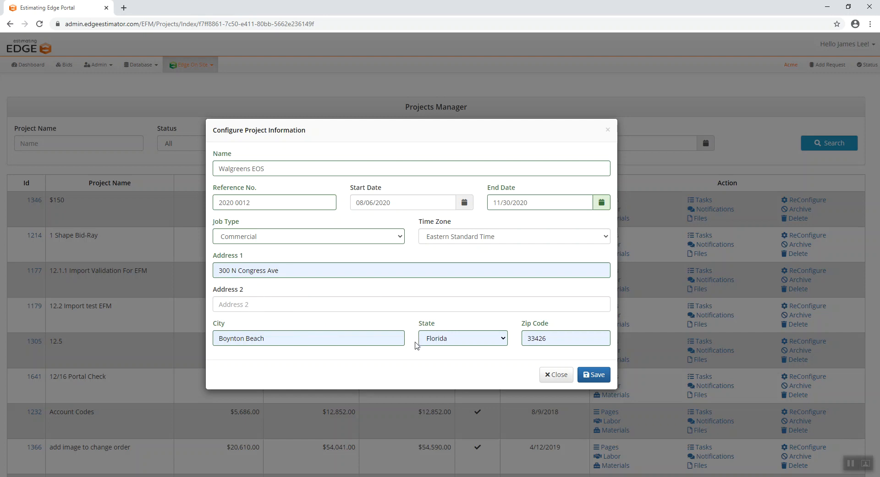
pyautogui.click(594, 375)
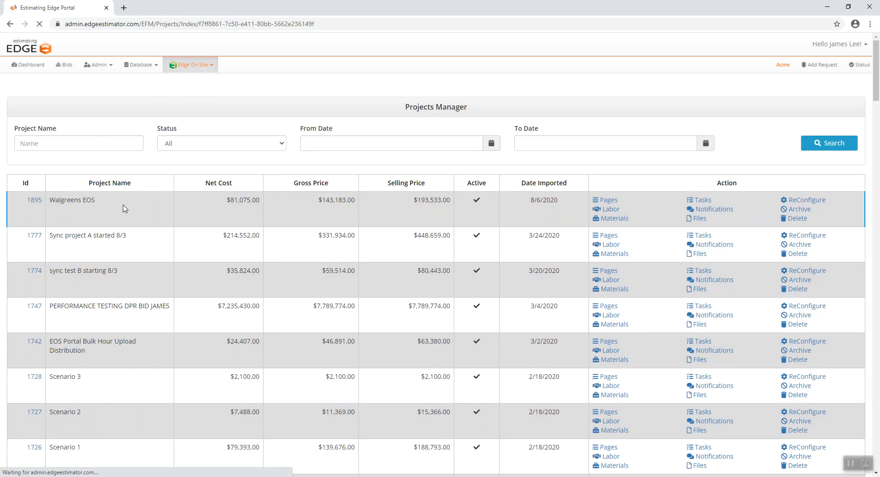
pyautogui.moveTo(396, 108); pyautogui.dragTo(488, 109)
pyautogui.moveTo(99, 201); pyautogui.dragTo(50, 202)
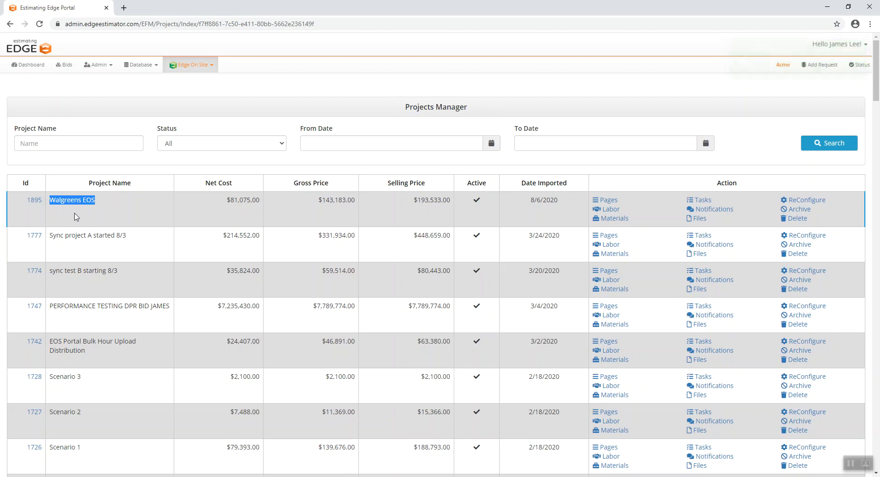
pyautogui.click(76, 217)
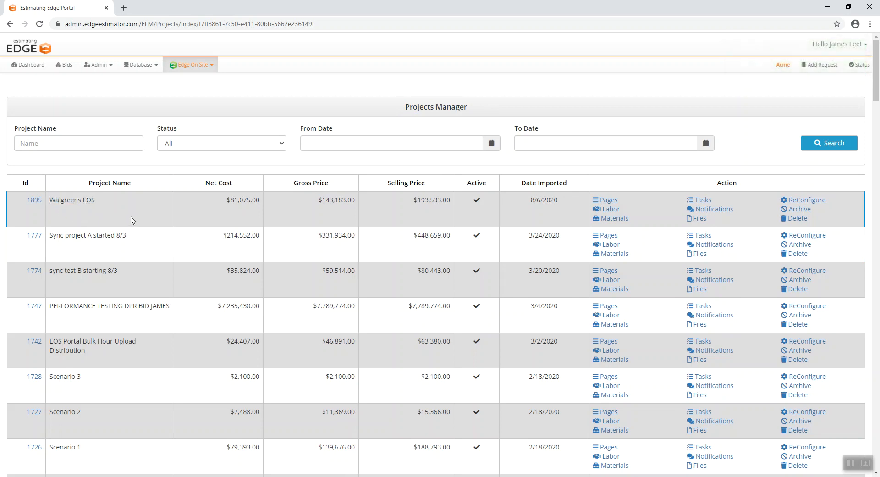